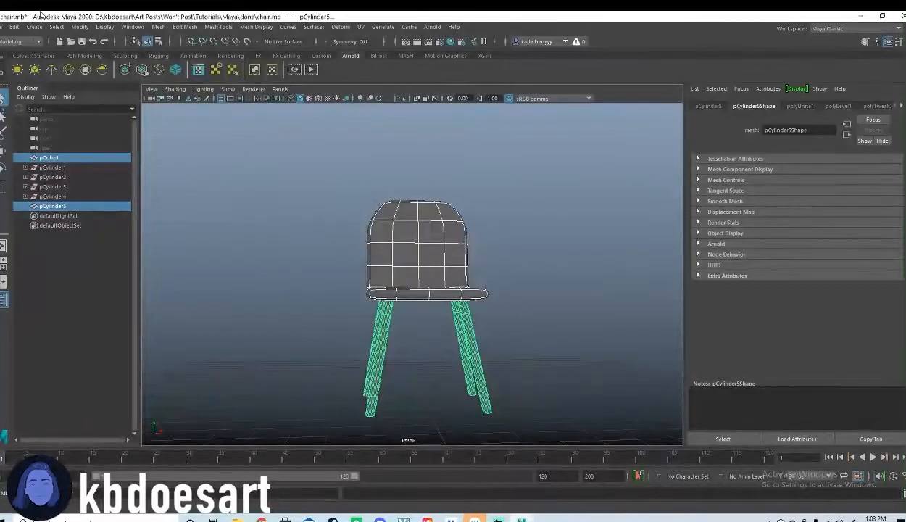
Delete the construction history of all objects in the scene and add an Arnold sky dome light.
left_click(4, 26)
mouse_move(22, 27)
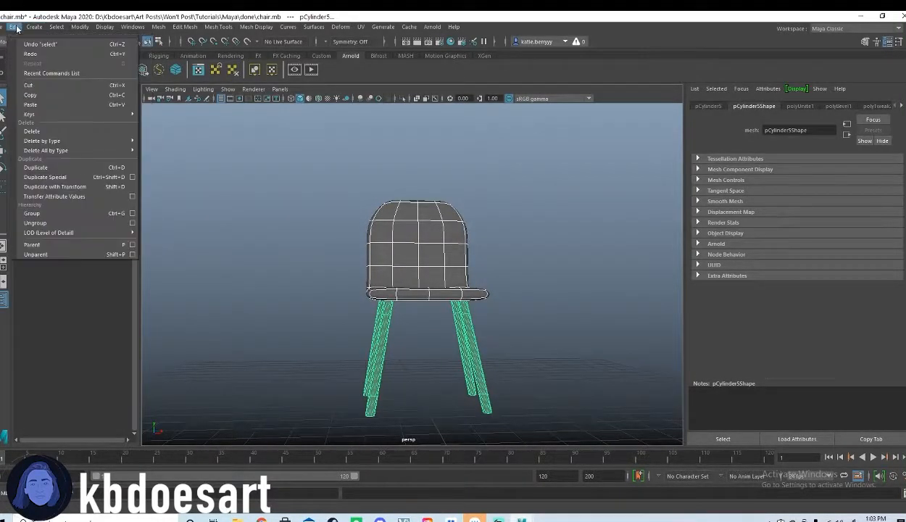
mouse_move(54, 150)
left_click(162, 151)
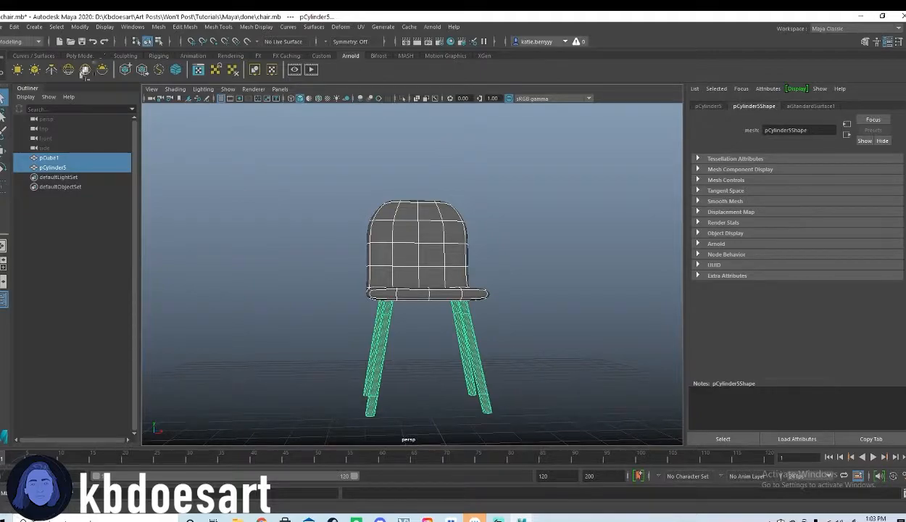
left_click(68, 70)
Assign a new aiStandardSurface material to the chair legs and set its base color to black.
left_click_drag(466, 299, 472, 355, "alt")
right_click_drag(474, 318, 488, 507)
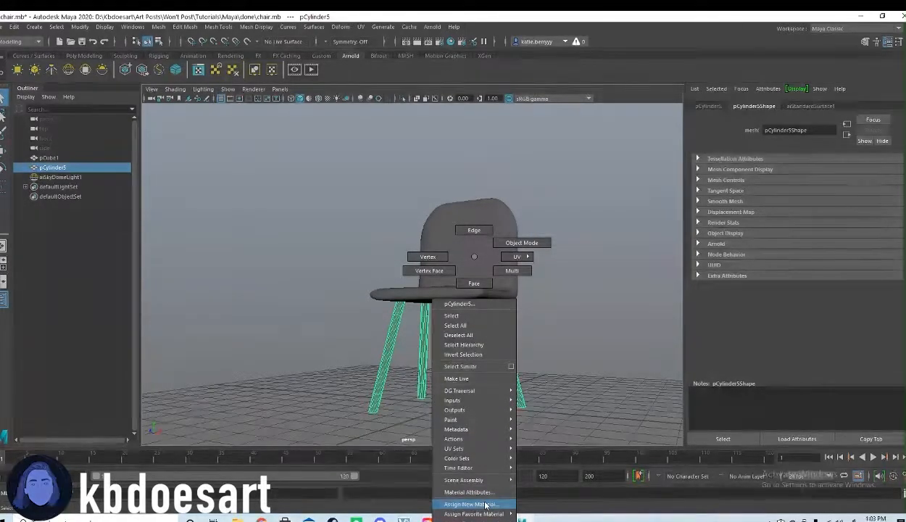
right_click_drag(485, 506, 486, 505)
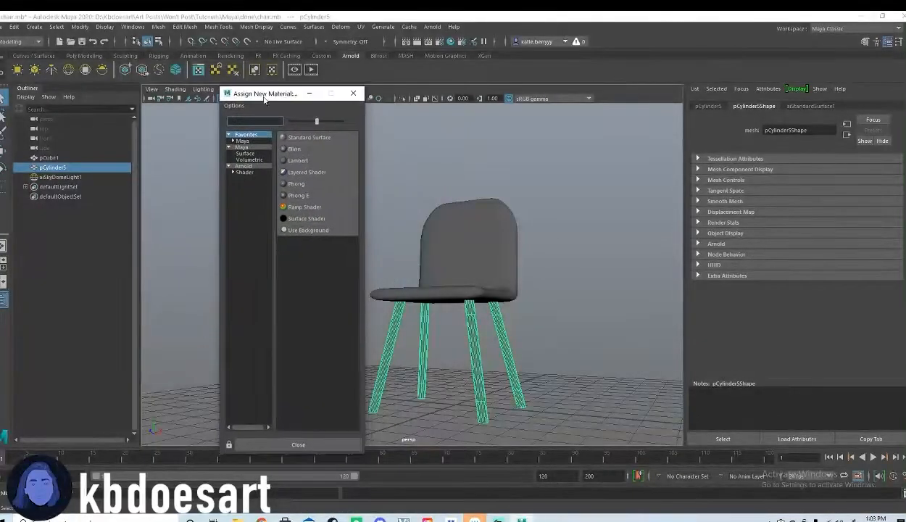
left_click(246, 171)
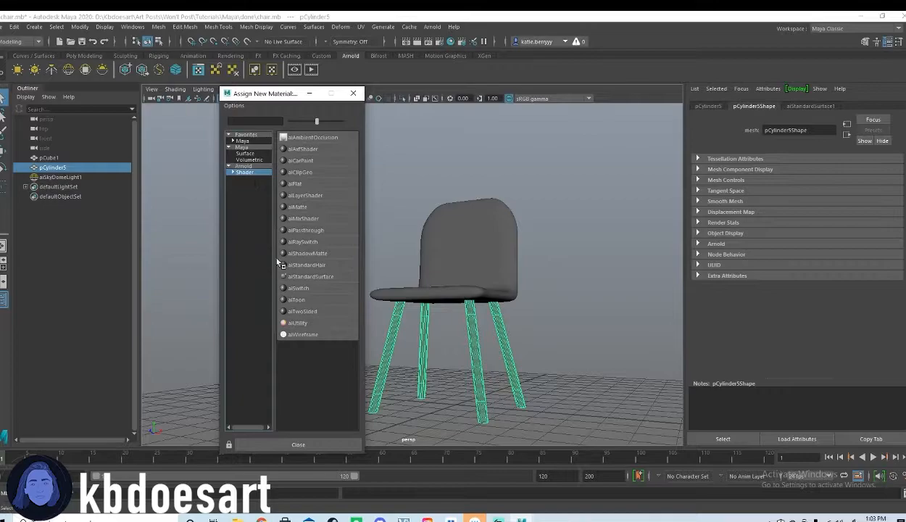
left_click(310, 276)
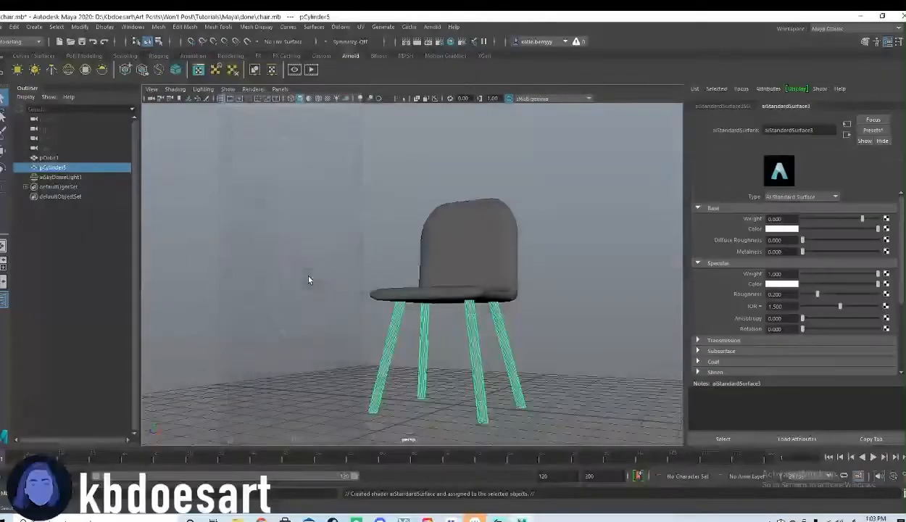
left_click(793, 231)
left_click_drag(752, 278, 687, 275)
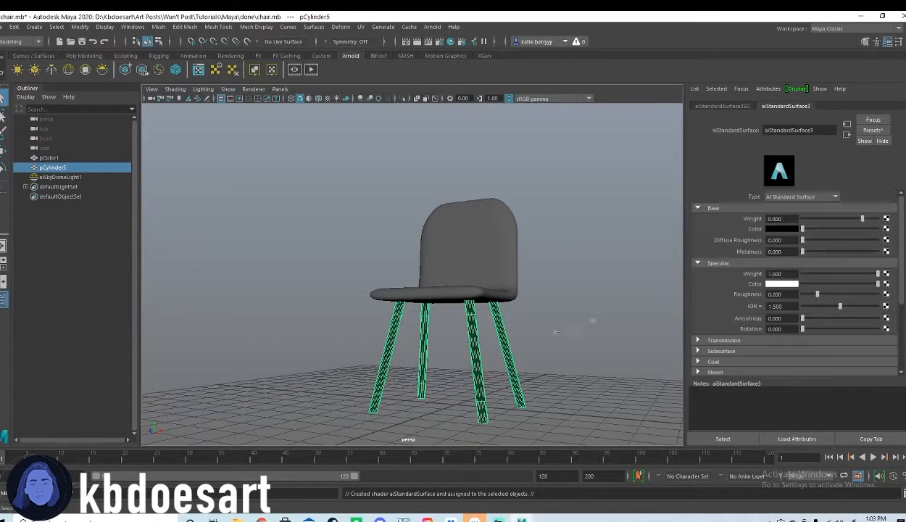
Assign a separate new aiStandardSurface material to the chair's seat and backrest.
left_click(497, 253)
right_click_drag(480, 263, 471, 507)
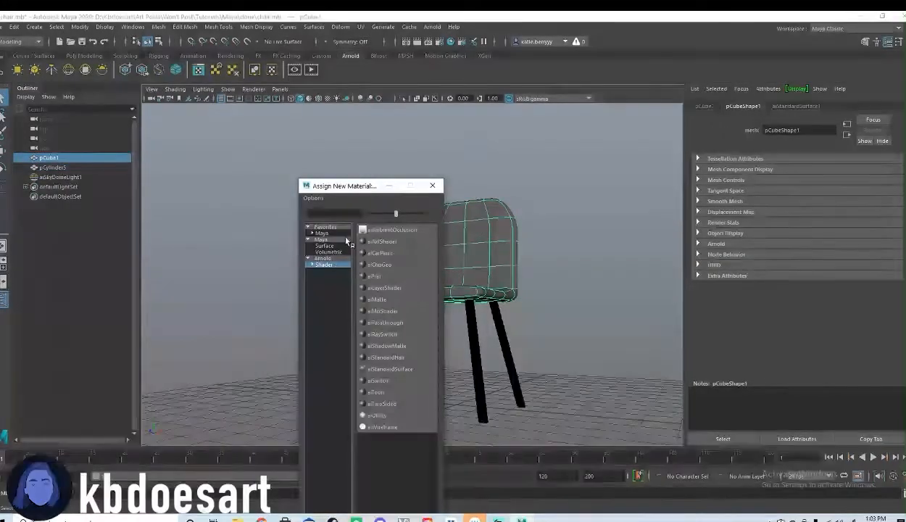
left_click_drag(365, 187, 216, 79)
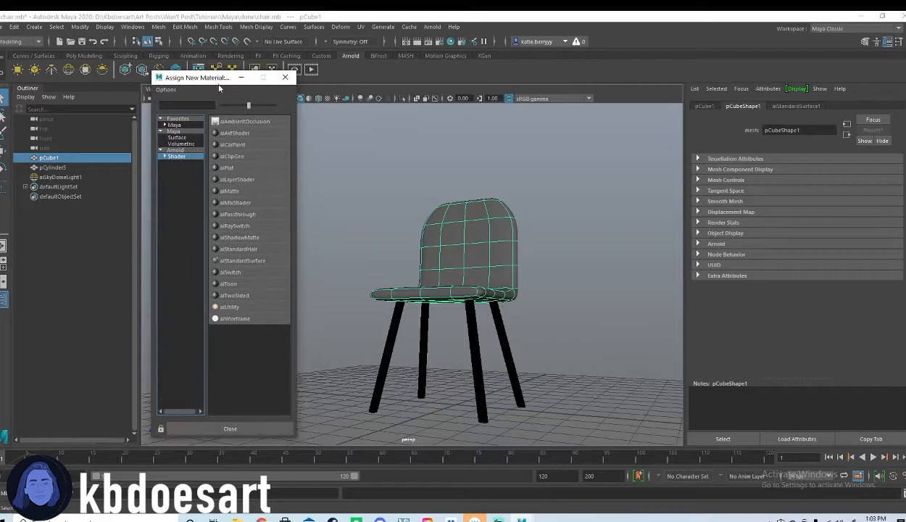
left_click(242, 262)
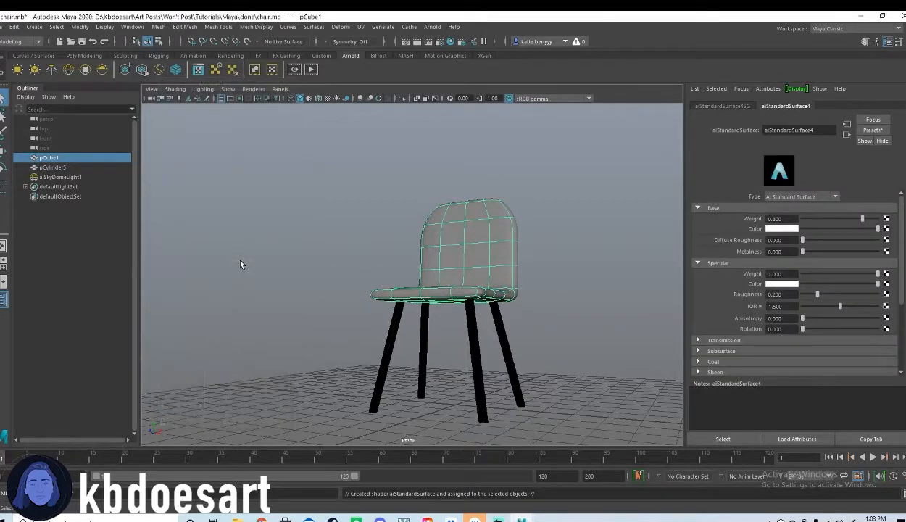
Browse the Maya and Arnold render node categories available for mapping the seat material's base color.
left_click(885, 229)
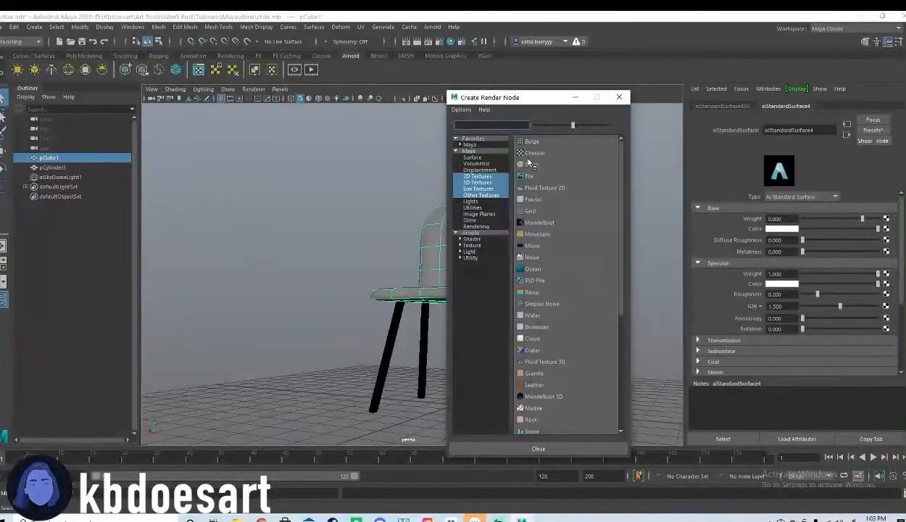
scroll(565, 370, "down", 5)
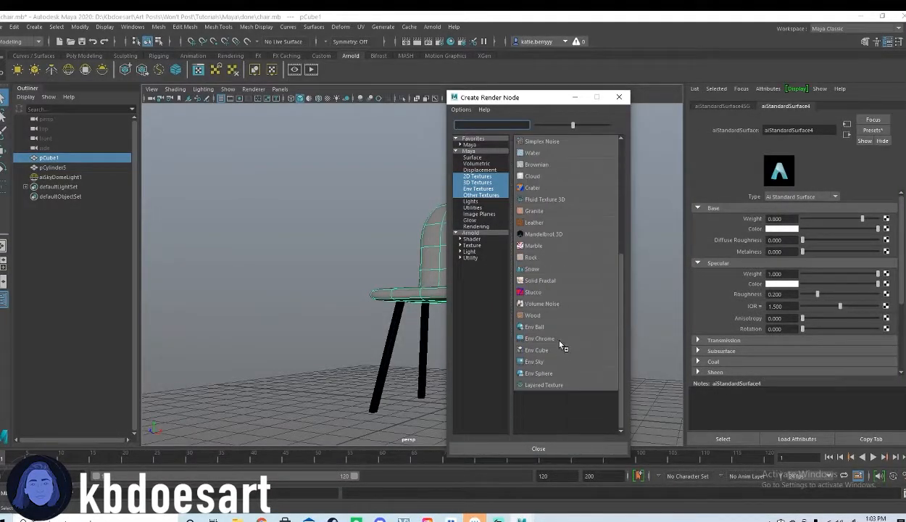
scroll(559, 339, "up", 3)
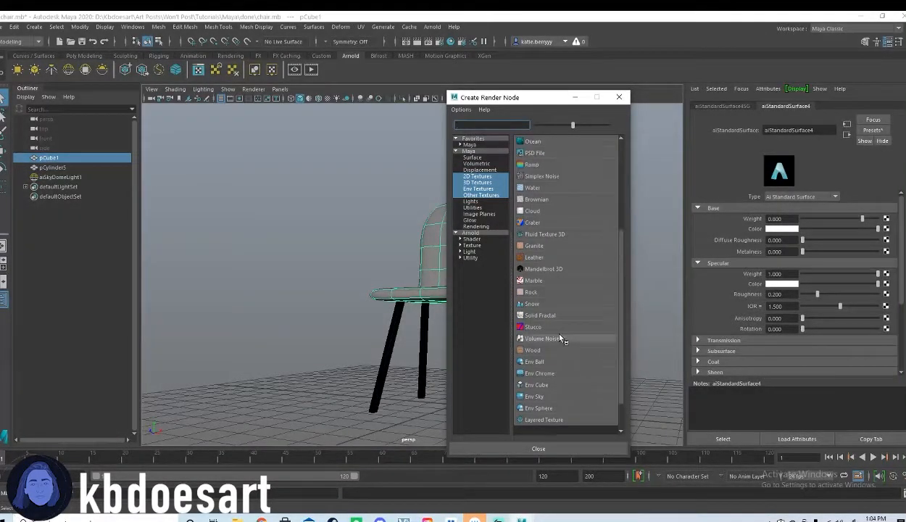
scroll(561, 339, "up", 2)
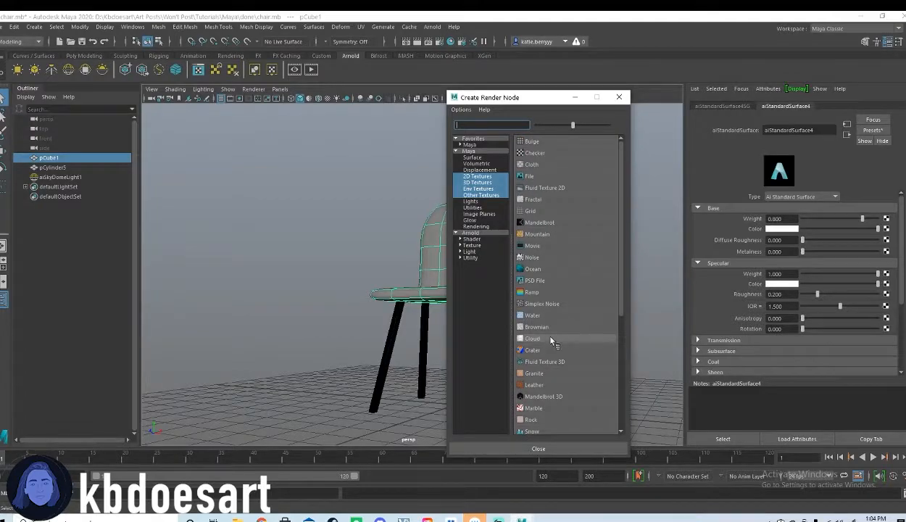
left_click(472, 158)
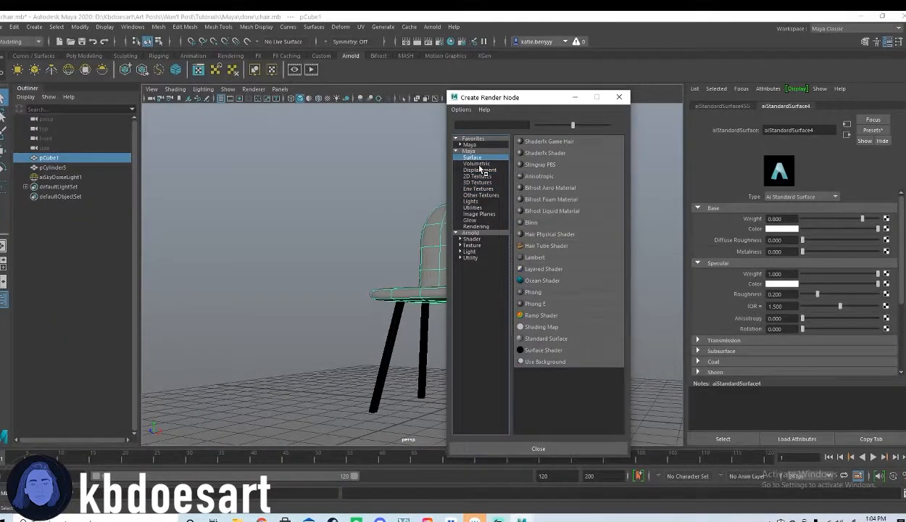
left_click(475, 164)
left_click(478, 169)
left_click(481, 176)
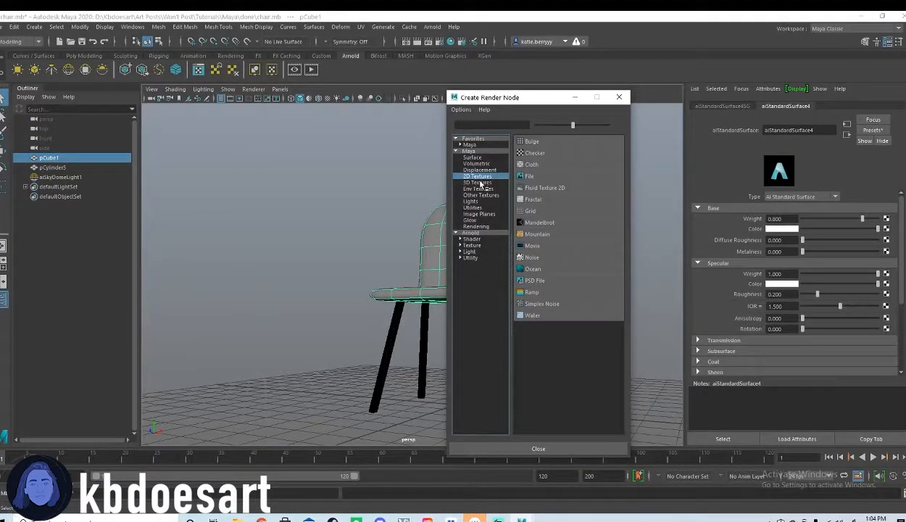
left_click(479, 182)
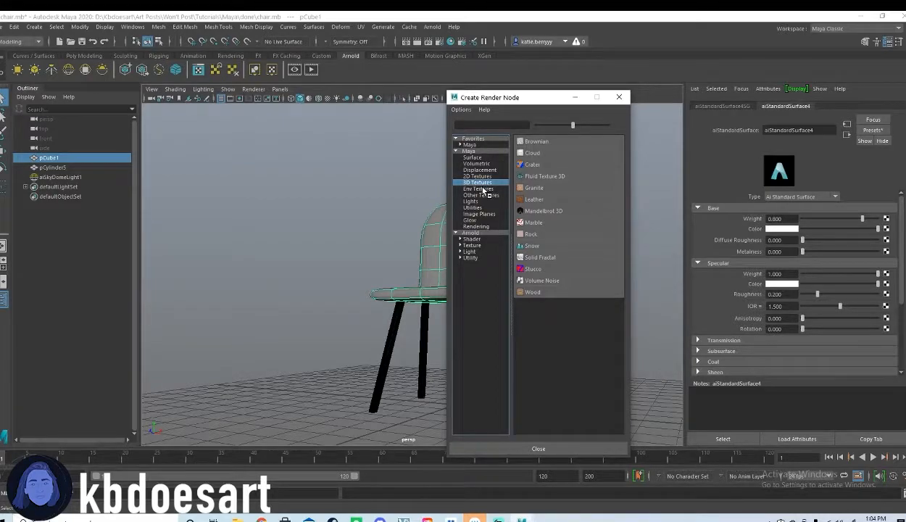
left_click(483, 189)
left_click(485, 196)
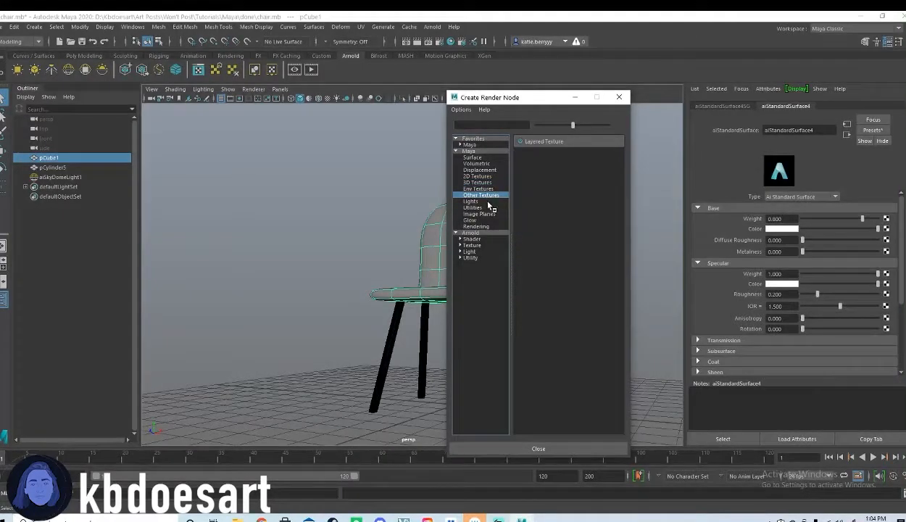
left_click(487, 202)
left_click(487, 208)
left_click(488, 214)
left_click(487, 220)
left_click(485, 226)
left_click(489, 246)
left_click(486, 238)
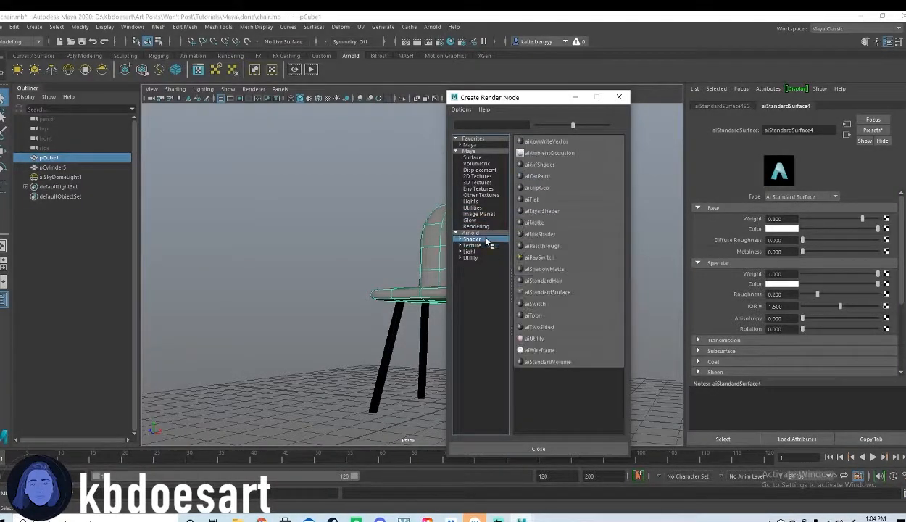
left_click(487, 251)
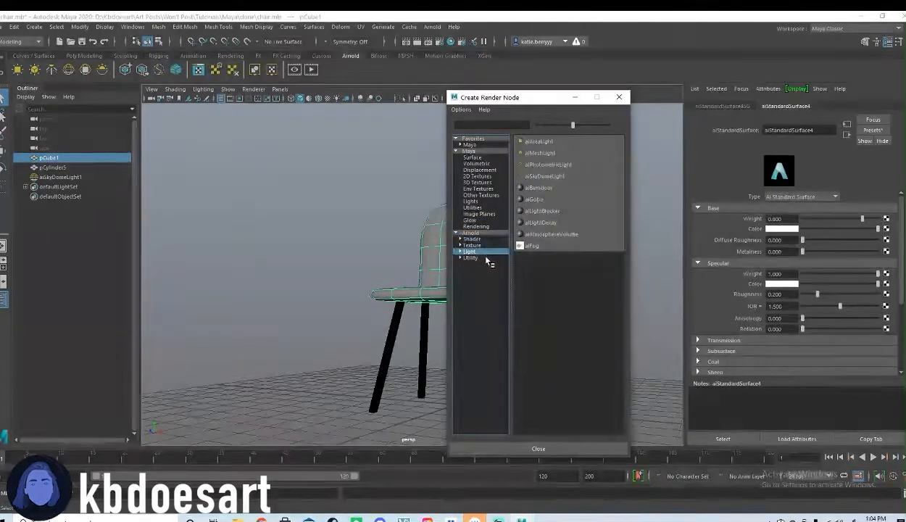
left_click(486, 257)
left_click(482, 195)
left_click(482, 189)
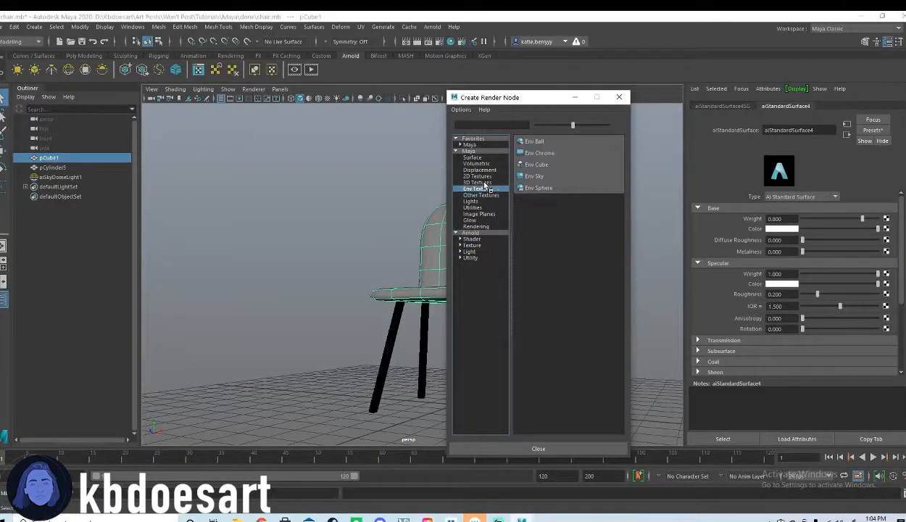
left_click(480, 176)
Map a Stucco 3D texture to the seat material's base color and show texture maps in the viewport.
left_click(488, 183)
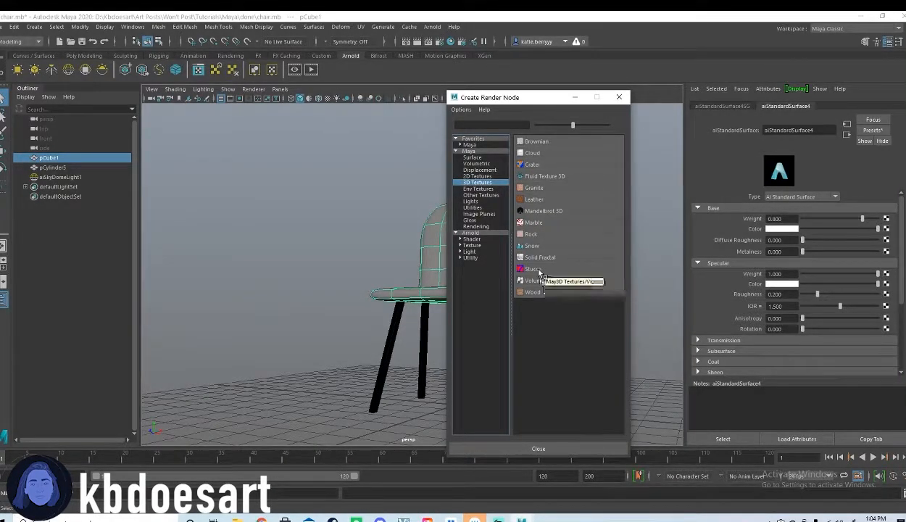
left_click(546, 269)
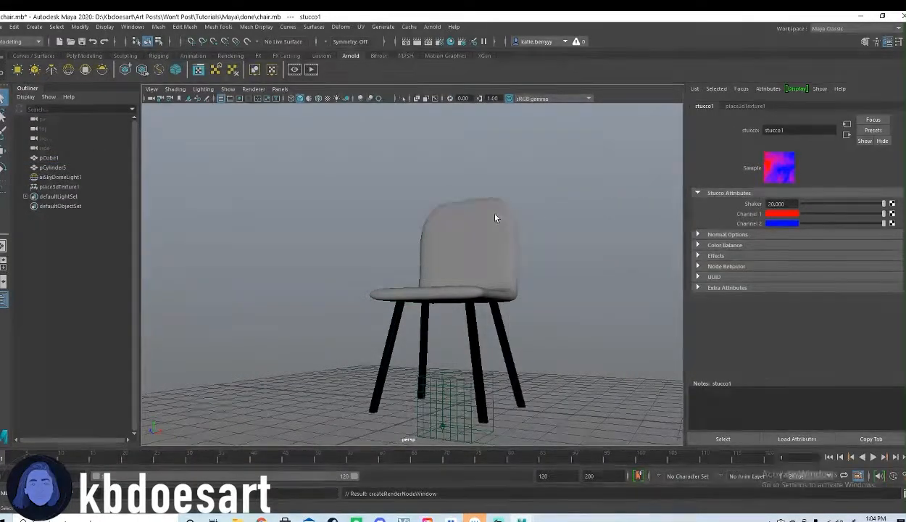
key("6")
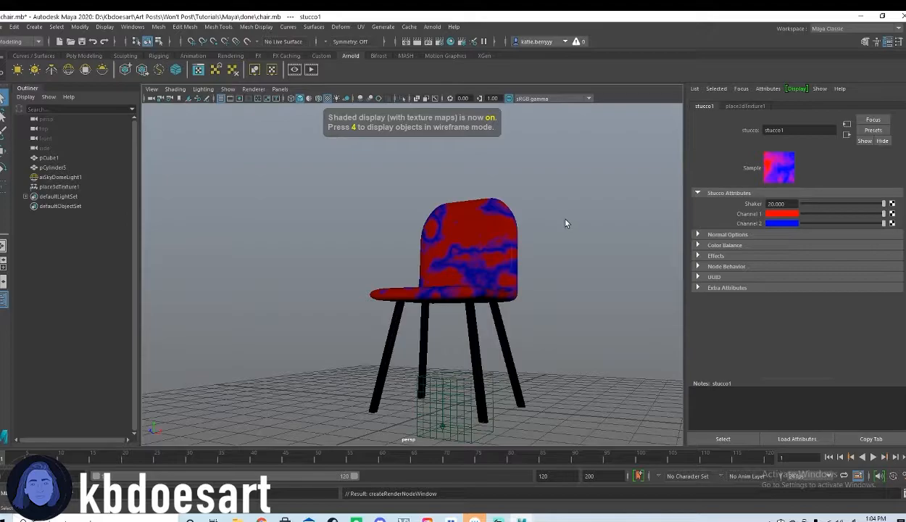
left_click_drag(507, 228, 519, 244, "alt")
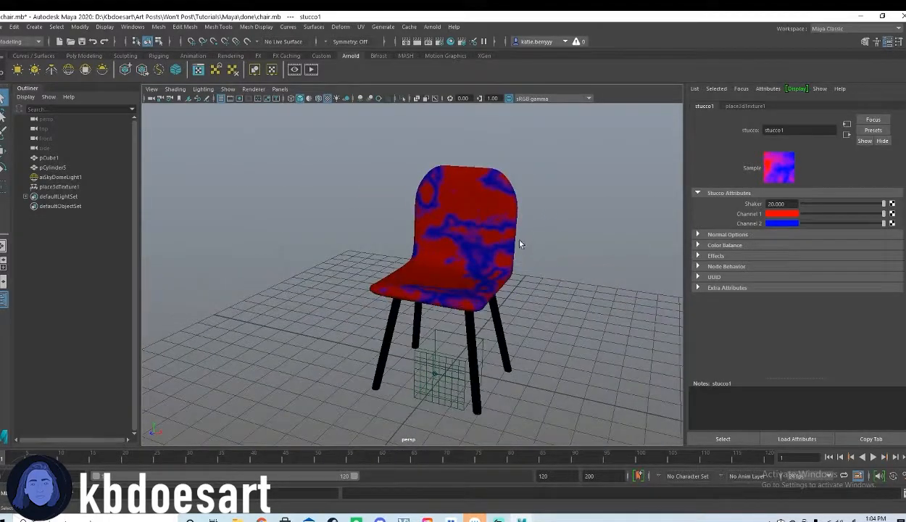
Under all-lights display, set the stucco's Channel 1 to warm off-white (H 46.154, S 0.147, V 0.978) and Channel 2 to gray.
left_click(775, 216)
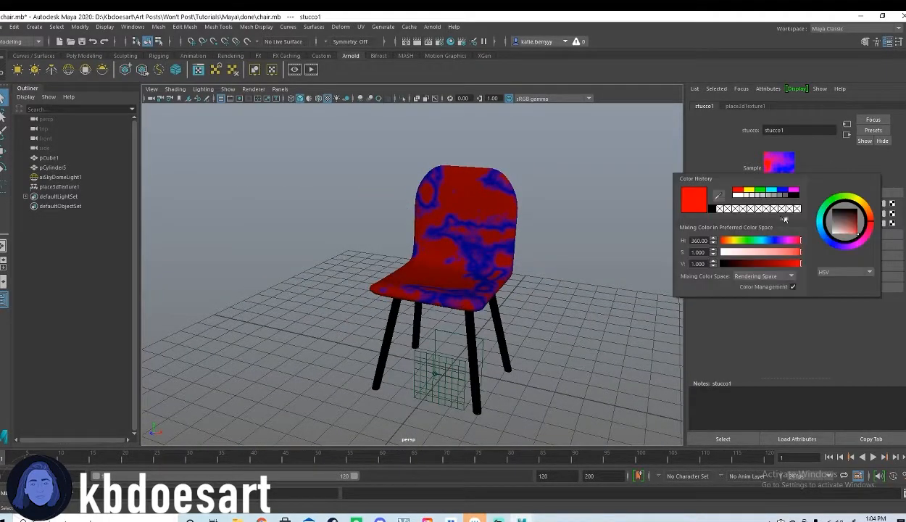
key("7")
left_click(727, 253)
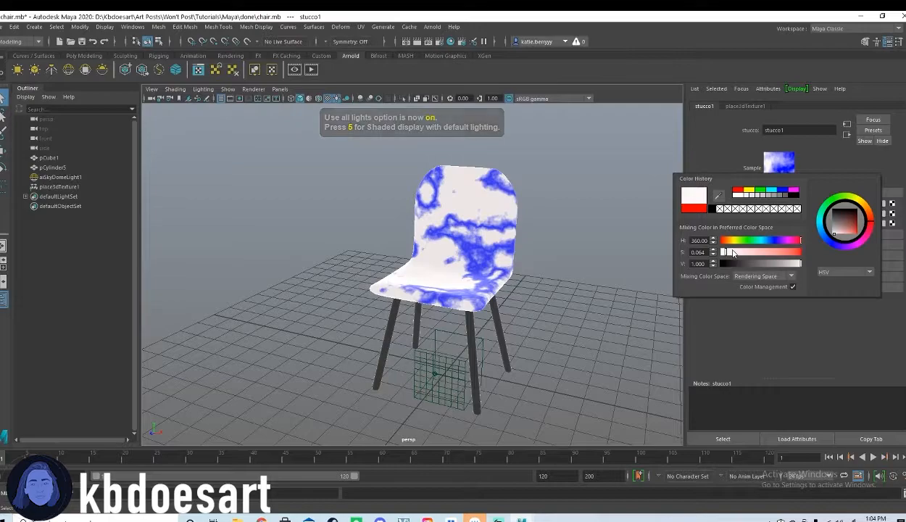
left_click(732, 252)
left_click(728, 241)
left_click(731, 241)
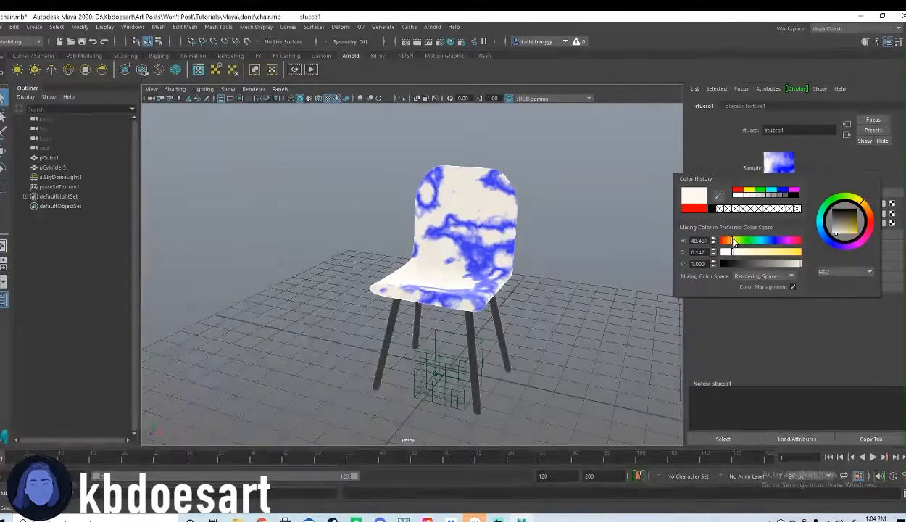
left_click_drag(746, 263, 798, 263)
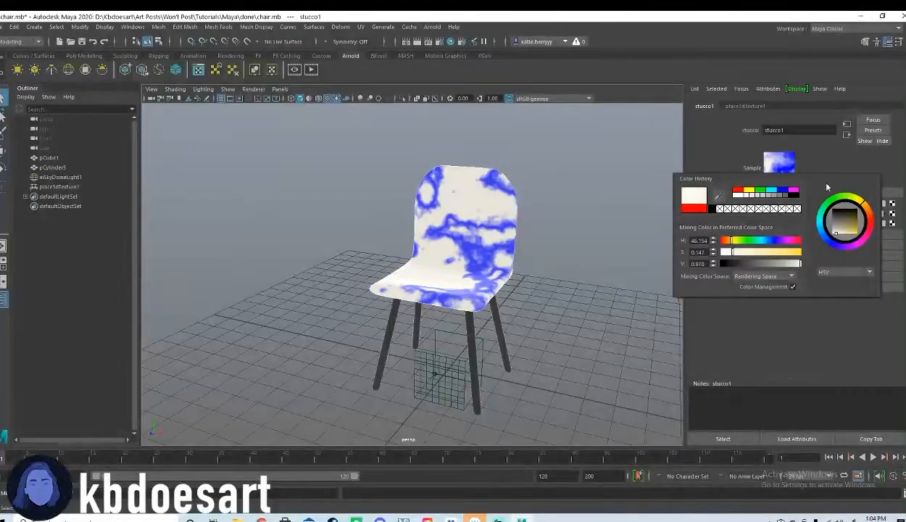
left_click(793, 226)
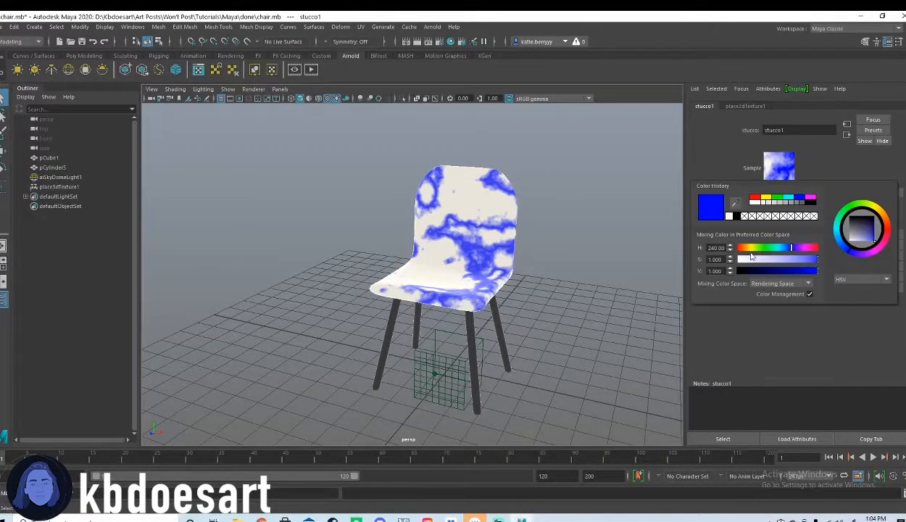
mouse_move(768, 260)
left_mouse_down()
mouse_move(791, 270)
mouse_move(738, 260)
mouse_move(778, 270)
left_mouse_up()
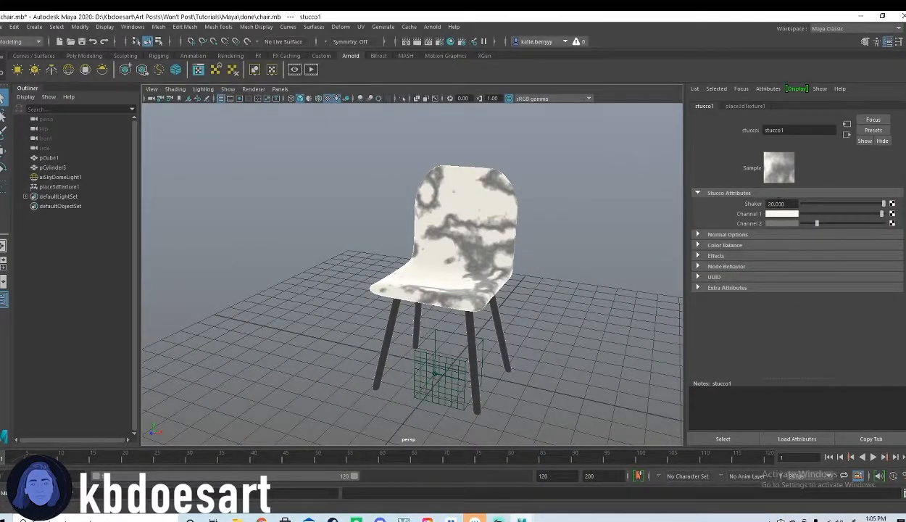
Render the chair in the Arnold RenderView, placing the render window so the chair stays visible in the viewport.
left_click(459, 204)
left_click(433, 27)
left_click(442, 44)
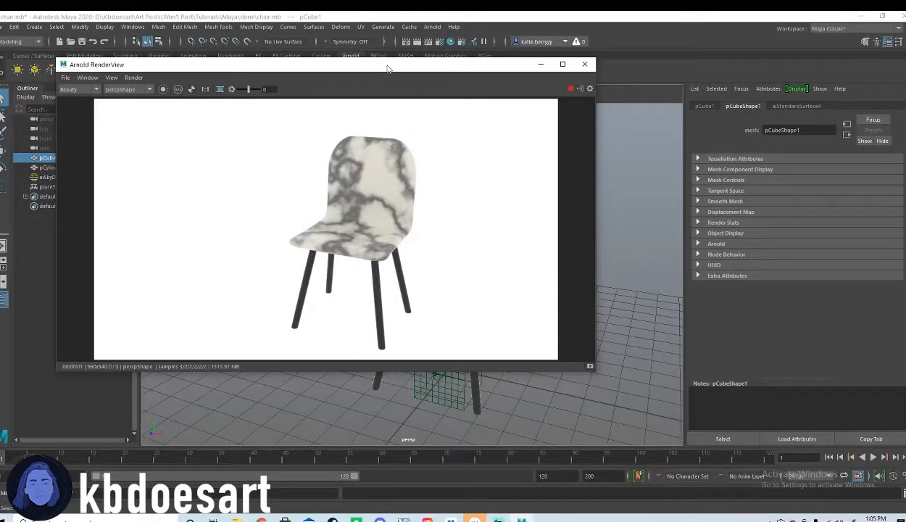
left_click_drag(388, 68, 328, 50)
left_click_drag(563, 274, 348, 260, "alt")
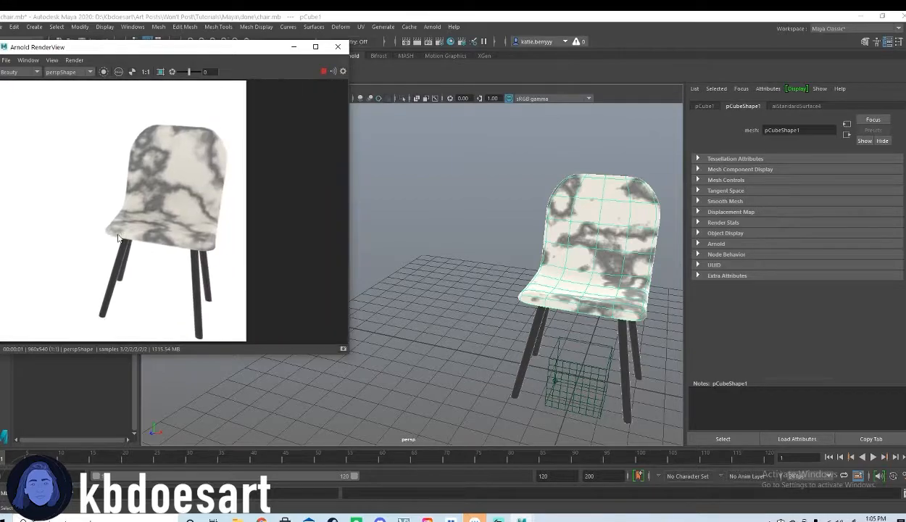
left_click_drag(582, 304, 558, 235, "alt")
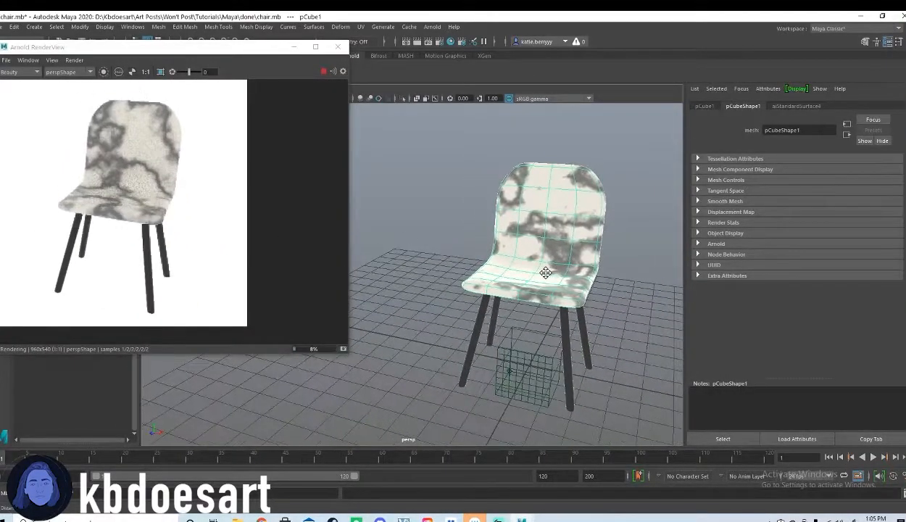
Set Channel 1 of the stucco texture on the seat material's base color to white.
left_click(794, 106)
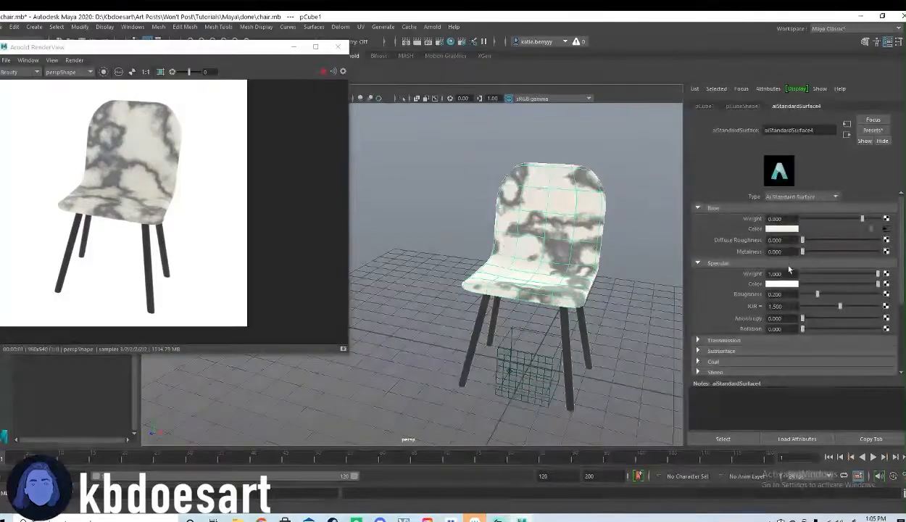
left_click(886, 229)
left_click(783, 213)
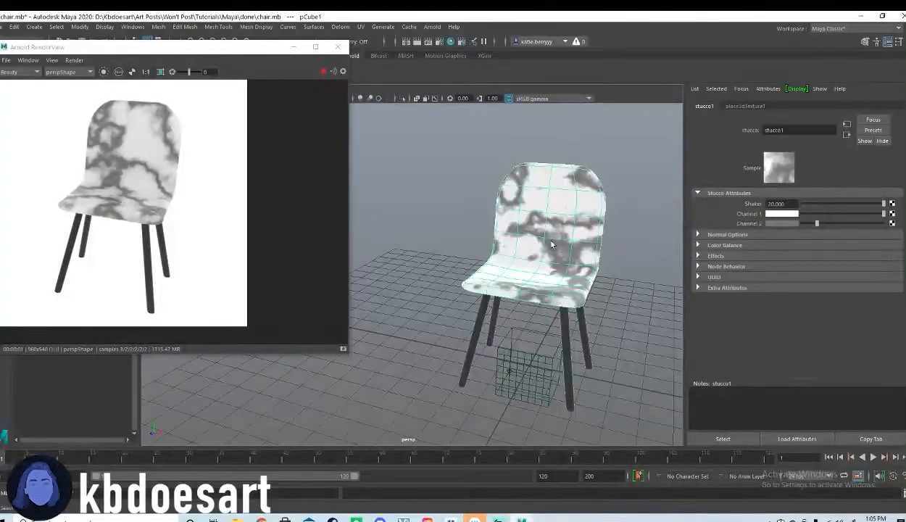
Try lower Shaker values on the stucco texture, leaving Shaker at 17.831.
left_click(818, 204)
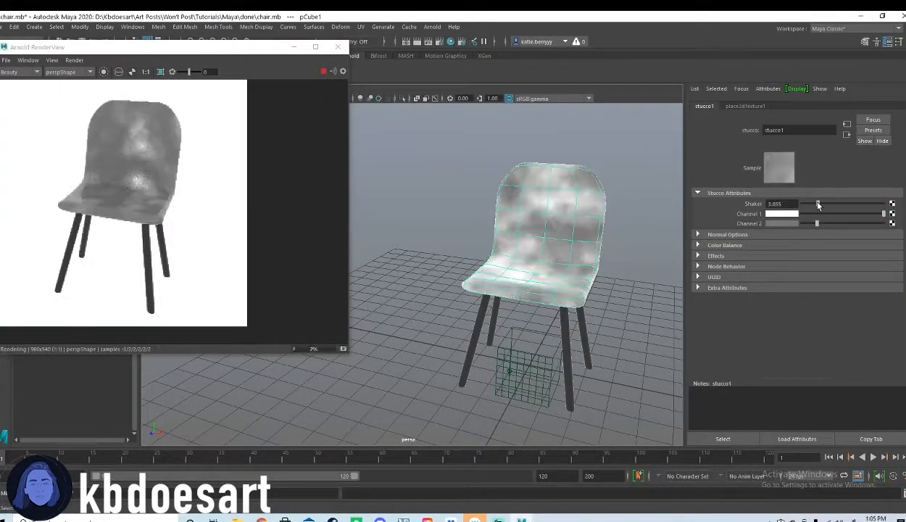
left_click_drag(818, 205, 869, 218)
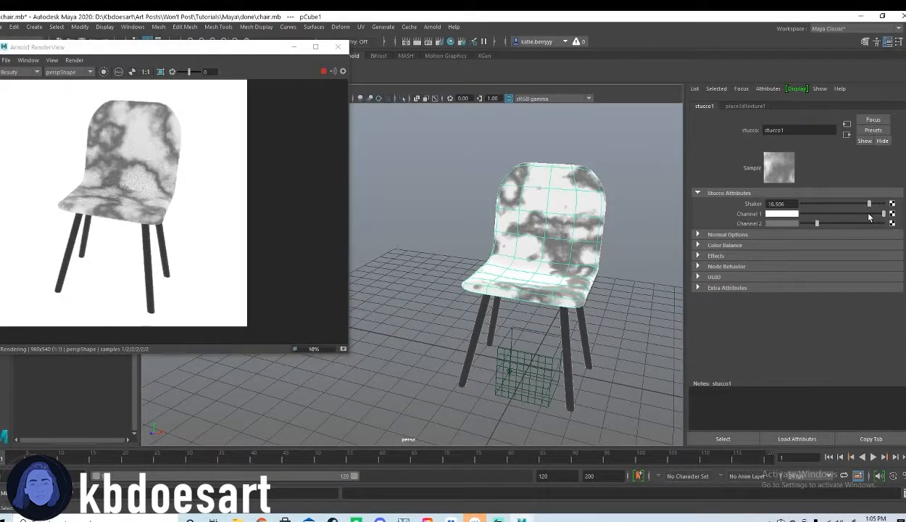
key("ctrl+z")
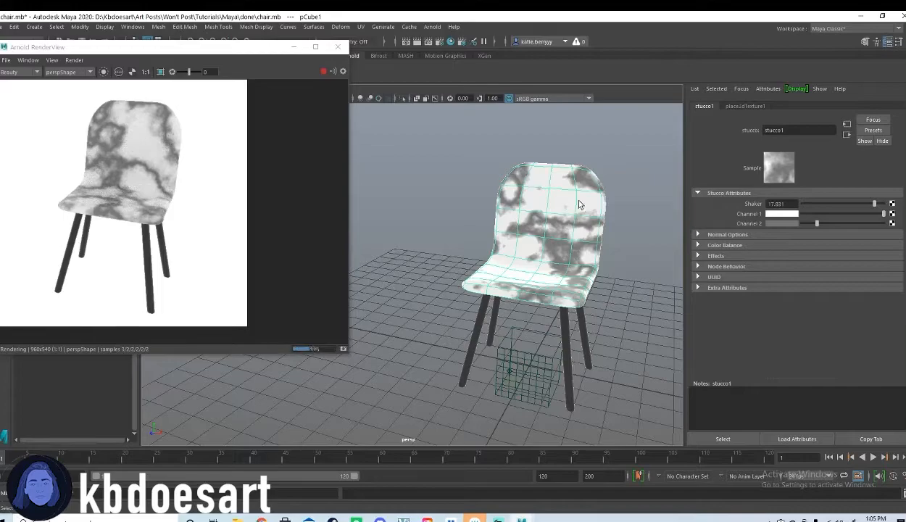
On the seat material, try a metalness of 0.305 and undo it, then set the diffuse roughness to about 0.4.
left_click(656, 142)
left_click(568, 194)
left_click(790, 106)
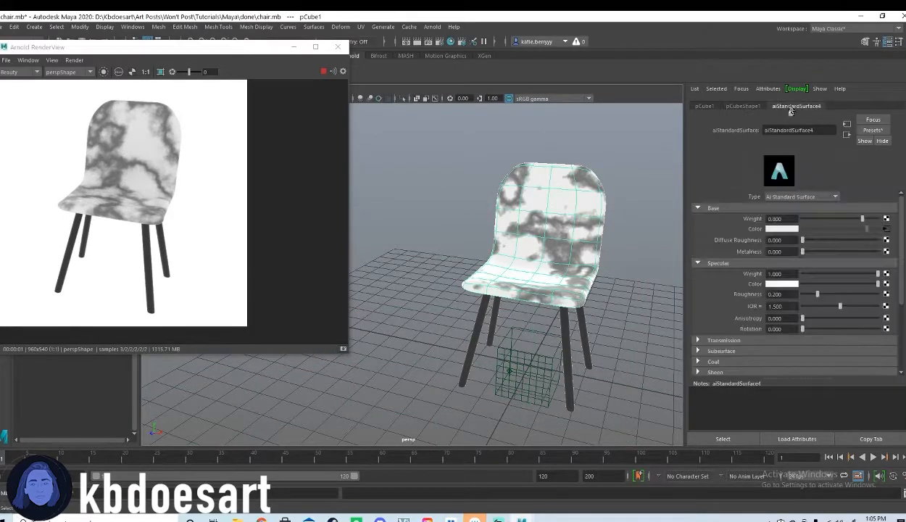
scroll(806, 271, "down", 2)
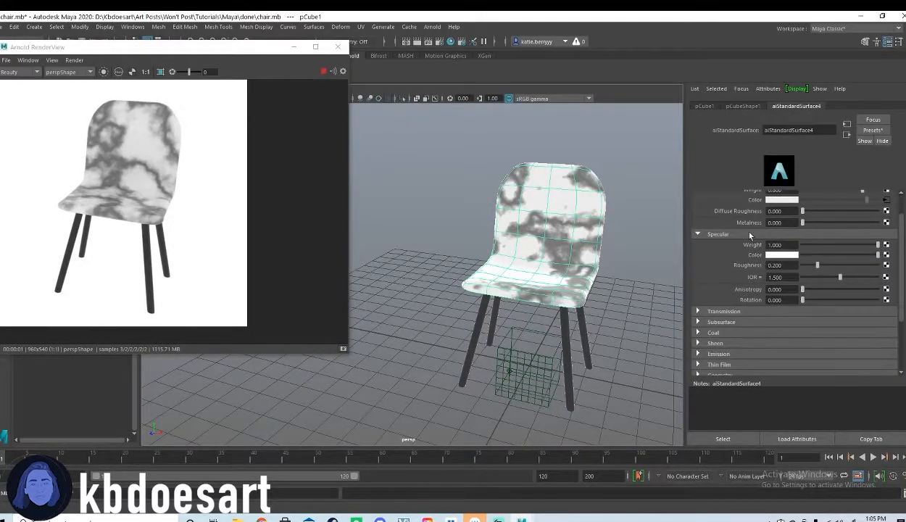
mouse_move(822, 225)
left_mouse_down()
mouse_move(857, 224)
mouse_move(824, 226)
left_mouse_up()
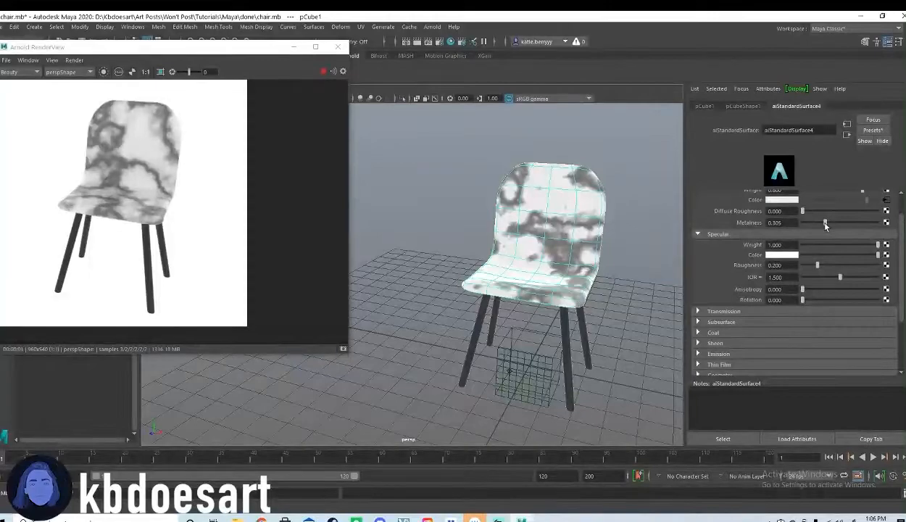
key("ctrl+z")
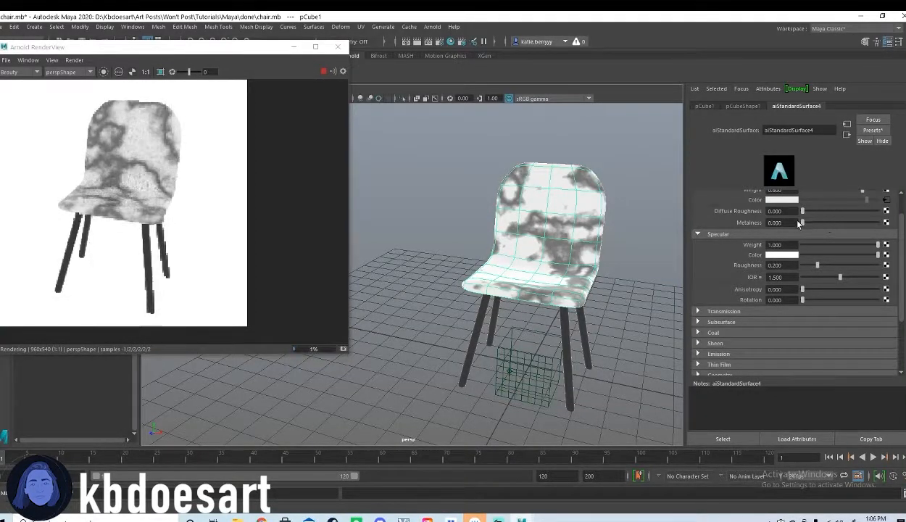
left_click_drag(824, 212, 835, 212)
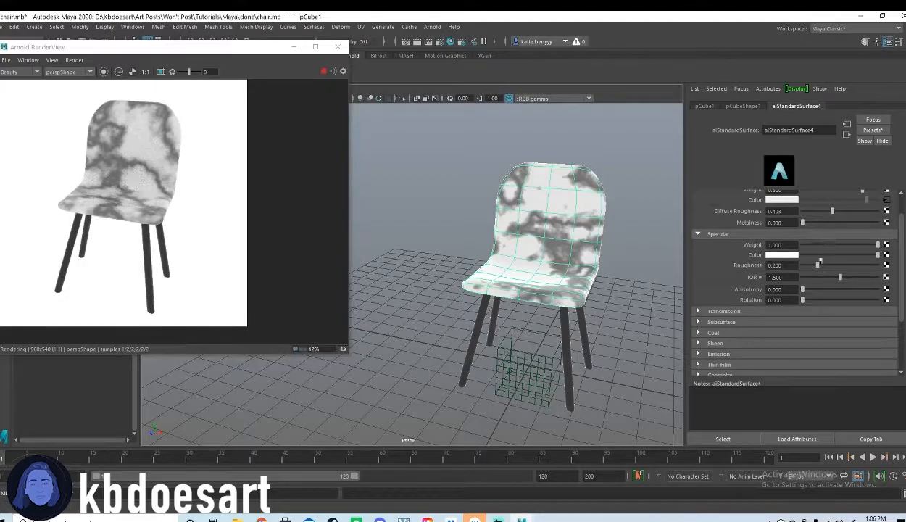
Look over the Subsurface settings of the seat material.
scroll(812, 276, "down", 3)
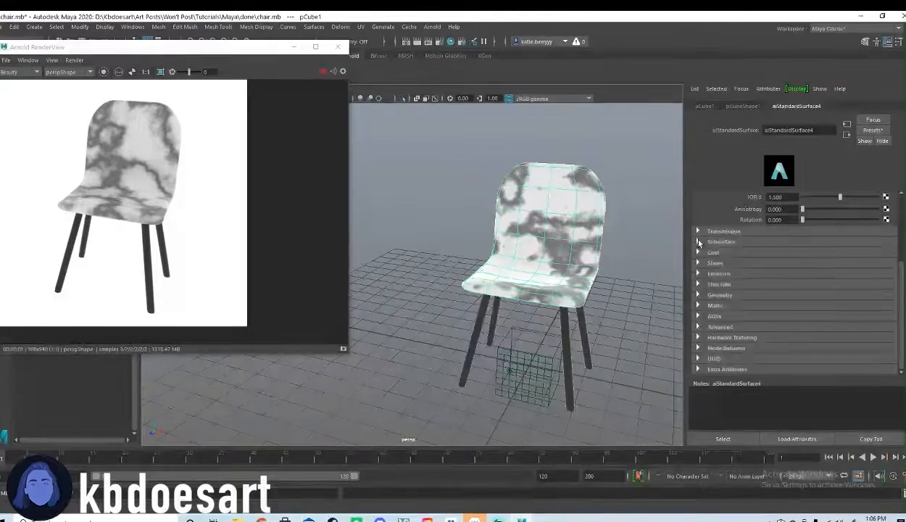
left_click(698, 242)
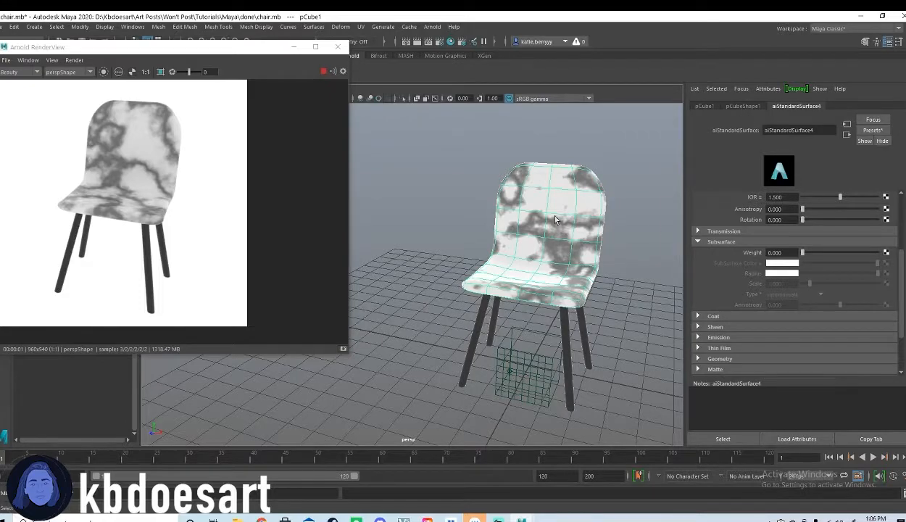
scroll(838, 270, "up", 3)
Lower the stucco texture's Shaker slightly and set Channel 2 to a dark gray with S 0.000 and V 0.075.
left_click(885, 228)
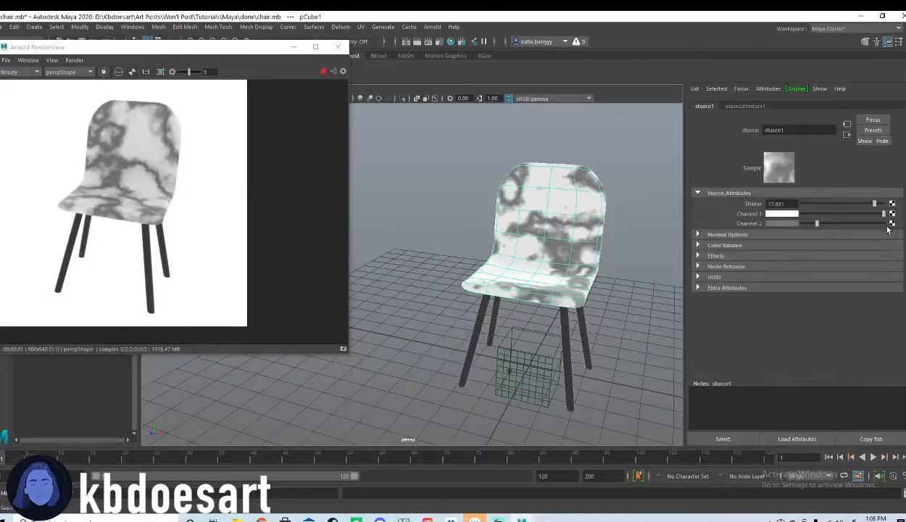
left_click(786, 223)
mouse_move(875, 205)
left_mouse_down()
mouse_move(854, 205)
mouse_move(864, 205)
left_mouse_up()
left_click(784, 224)
left_click_drag(772, 273, 759, 279)
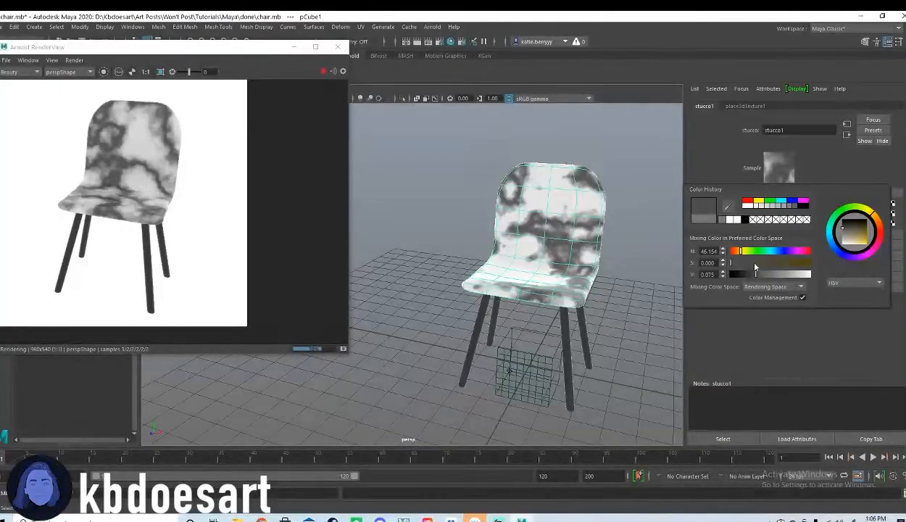